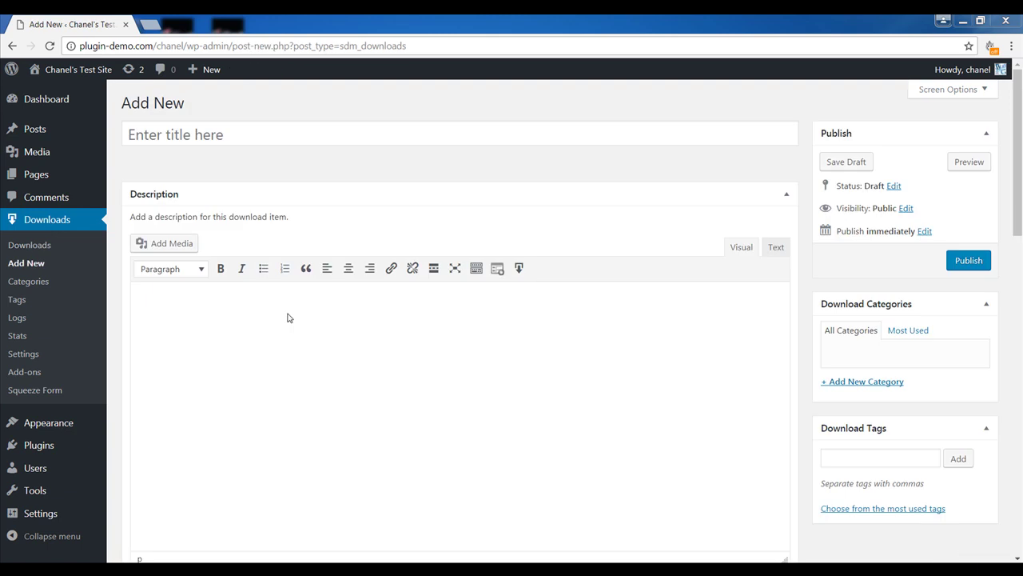
- Create a new download item 'Test Download item' described as 'This is a test downloadable item'
left_click(30, 266)
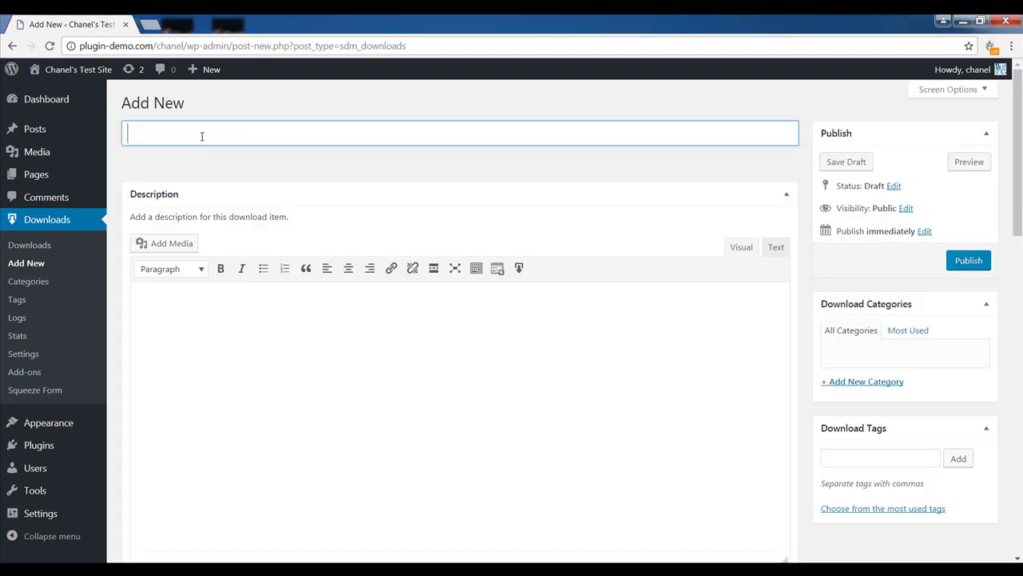
type("Test Dow")
type("nload item")
left_click(351, 348)
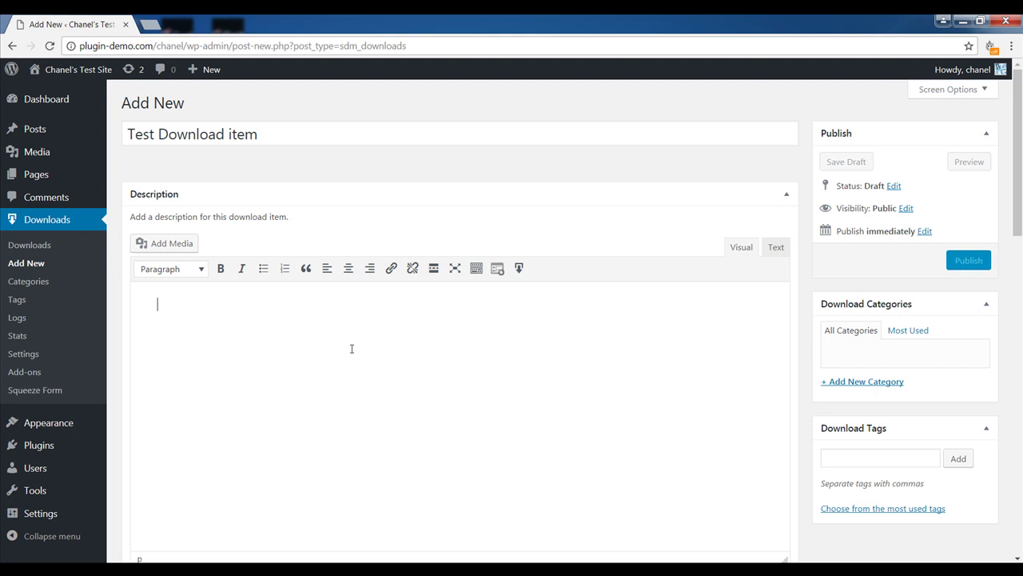
type("This is a test downloadable item.")
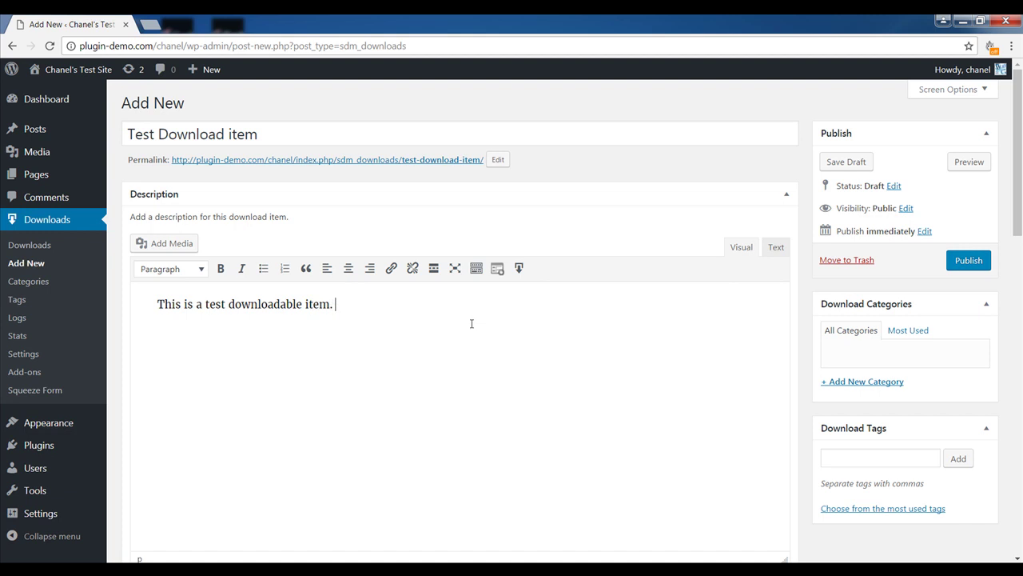
scroll(441, 489, "down", 2)
scroll(442, 490, "down", 2)
- Upload cubed-watermelon from Pictures and insert its File URL as the download's file
left_click(157, 423)
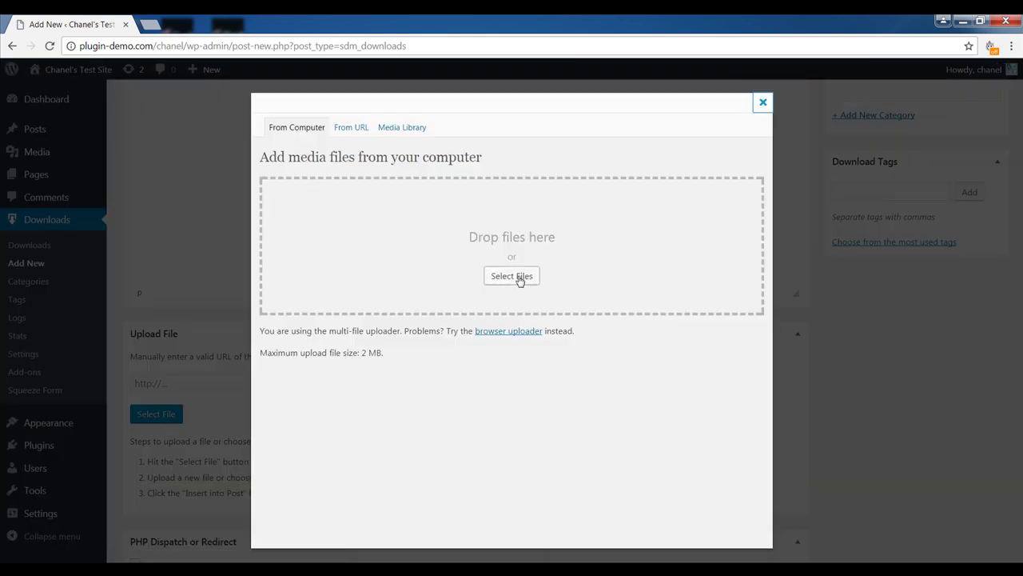
left_click(520, 277)
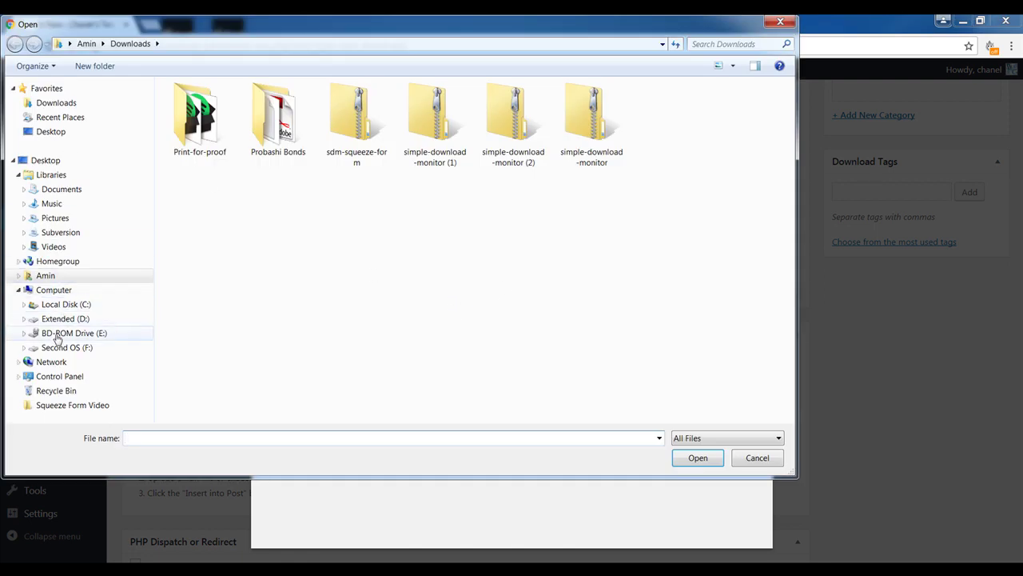
left_click(55, 218)
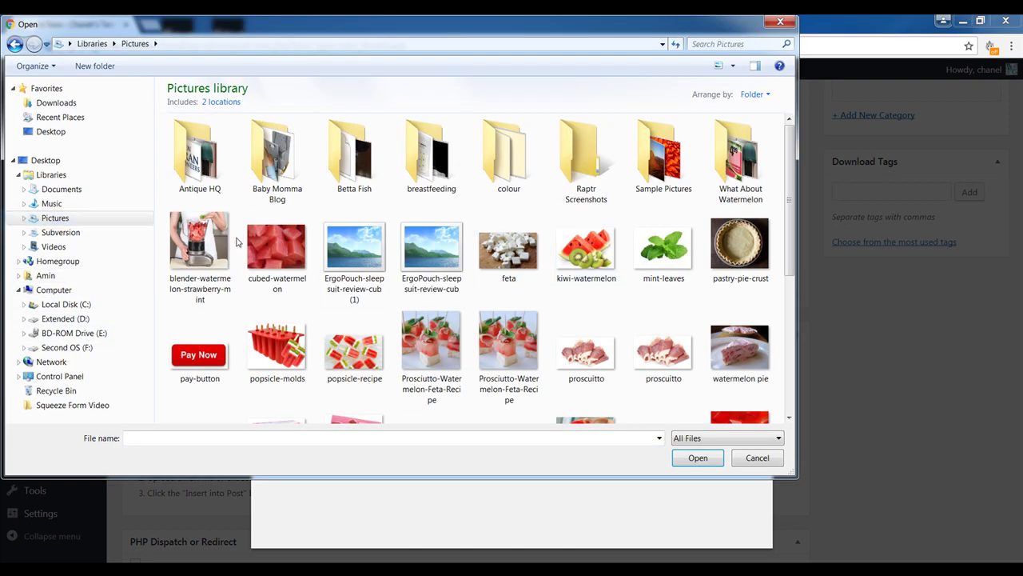
double_click(264, 244)
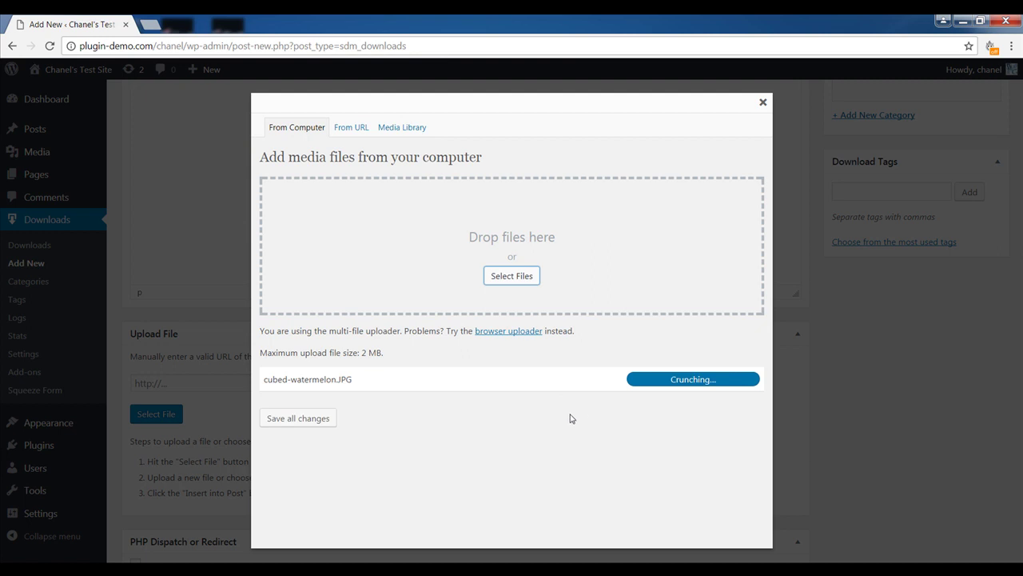
scroll(472, 416, "down", 5)
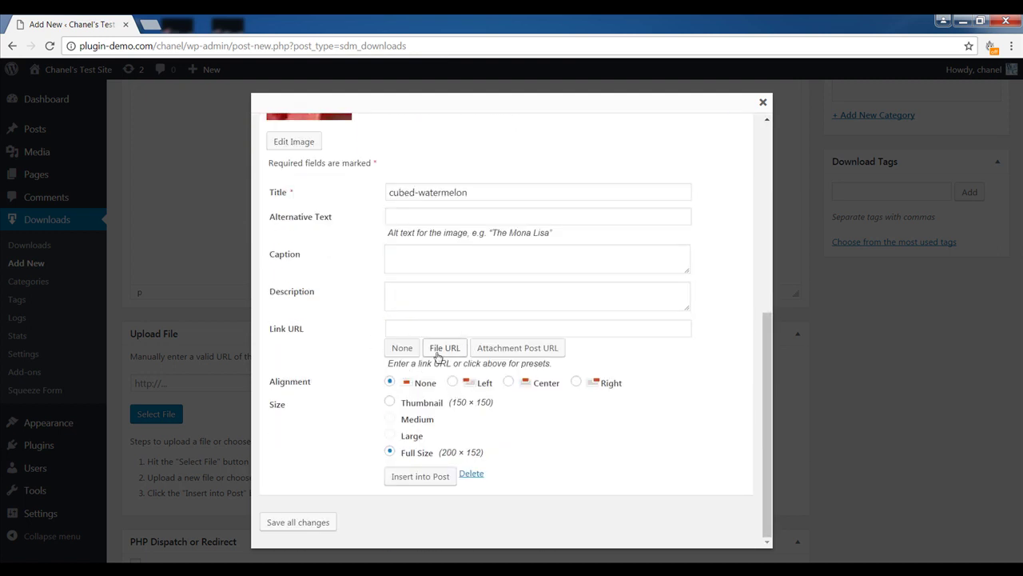
left_click(438, 357)
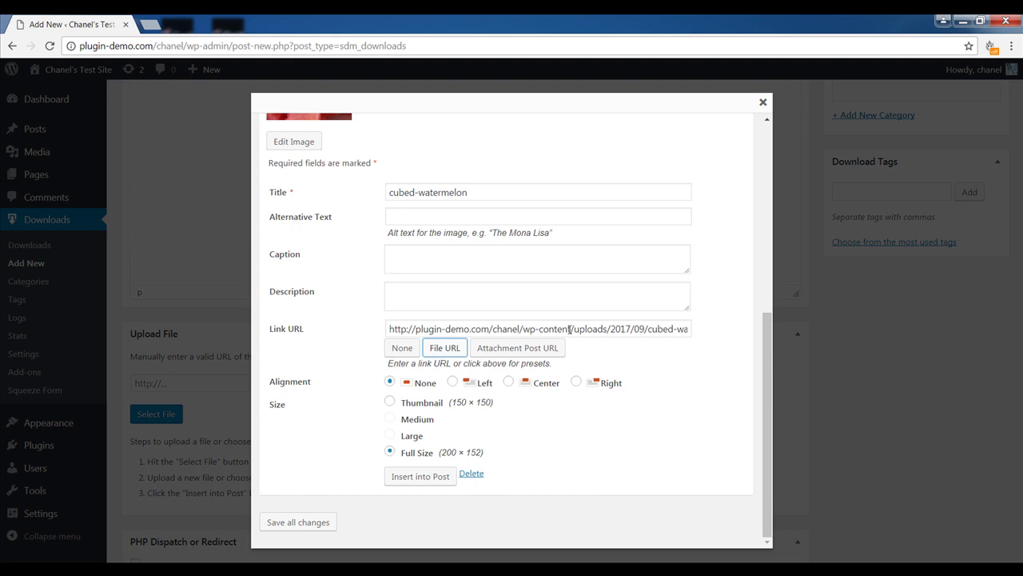
left_click(444, 480)
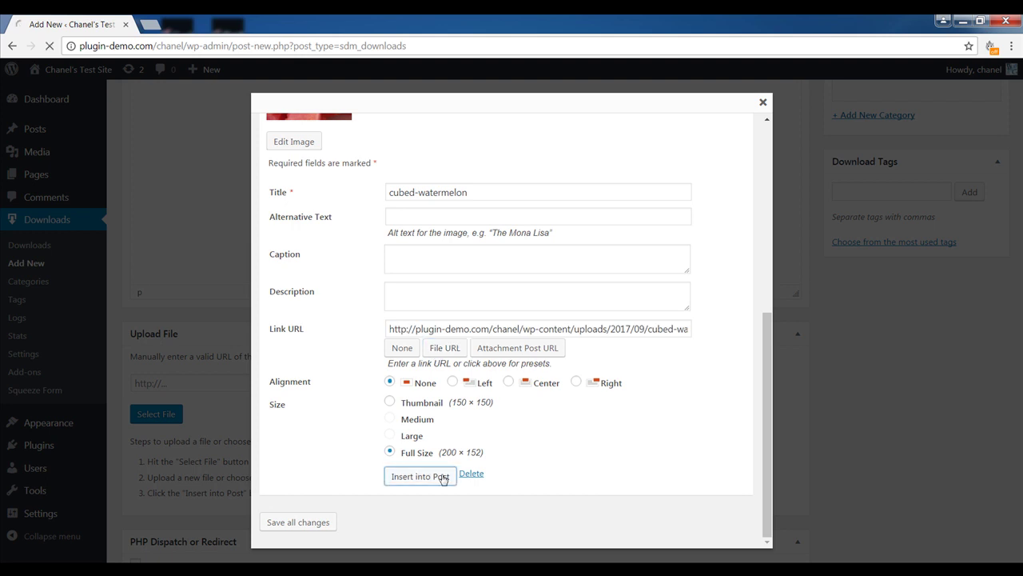
- Upload cubed-watermelon again and insert its File URL as the download's thumbnail image
scroll(344, 444, "down", 1)
scroll(339, 438, "down", 2)
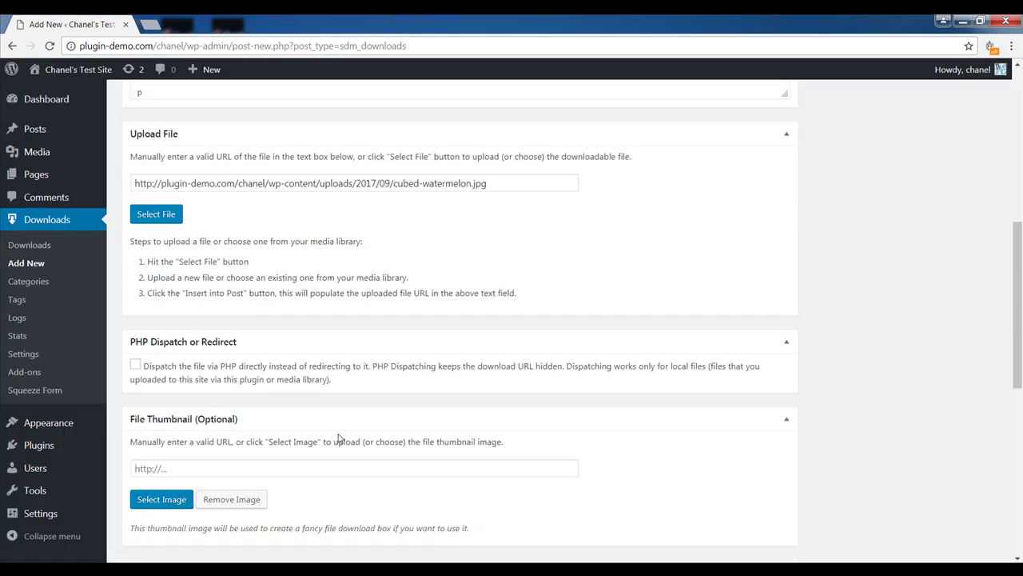
scroll(339, 439, "down", 1)
left_click(198, 403)
left_click(136, 439)
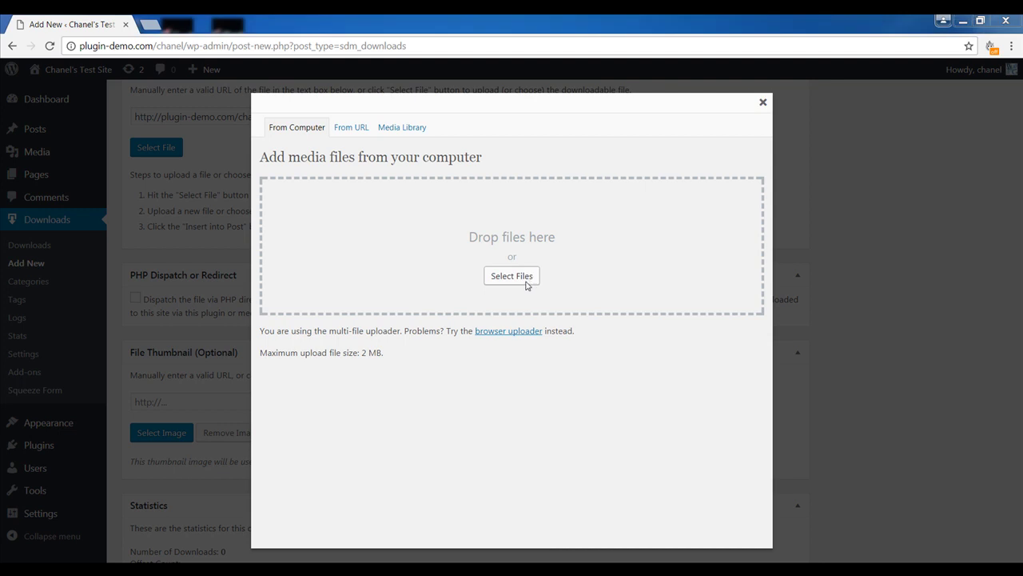
left_click(530, 276)
double_click(288, 256)
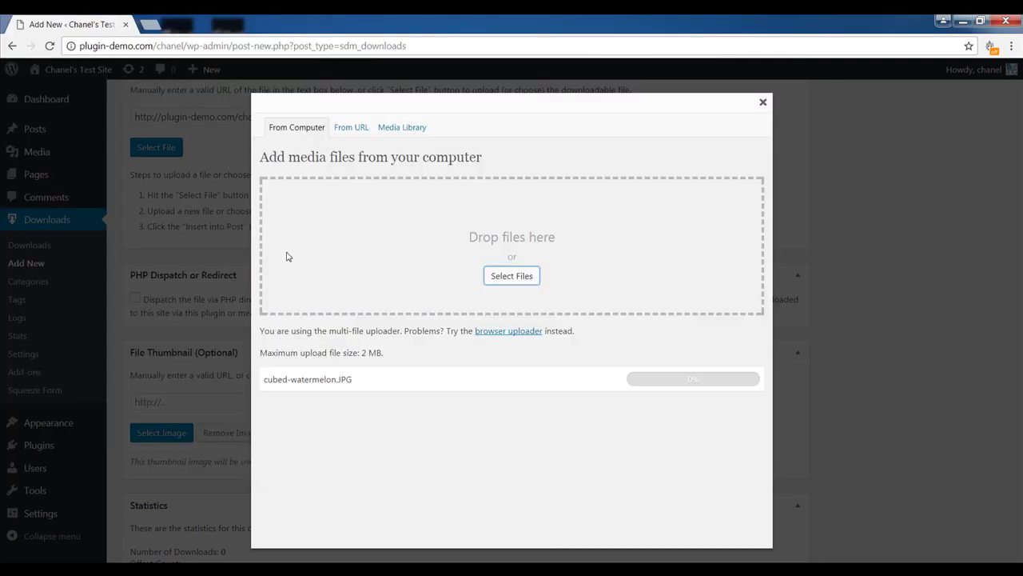
scroll(583, 416, "down", 3)
scroll(516, 416, "down", 1)
scroll(480, 384, "down", 1)
left_click(446, 350)
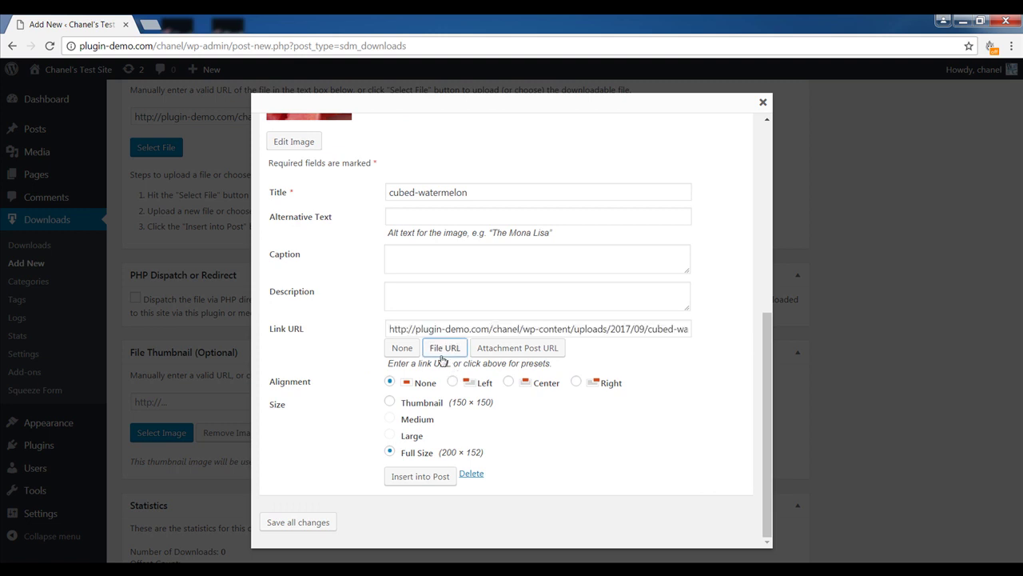
left_click(426, 480)
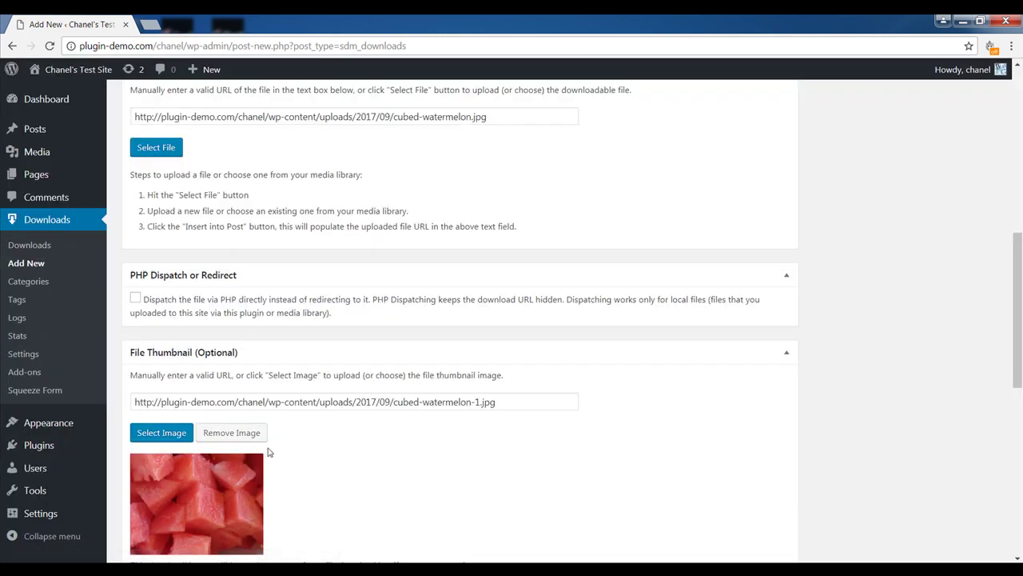
- Return to the top of the form and publish 'Test Download item' from the Publish box
scroll(274, 422, "down", 3)
scroll(274, 422, "down", 4)
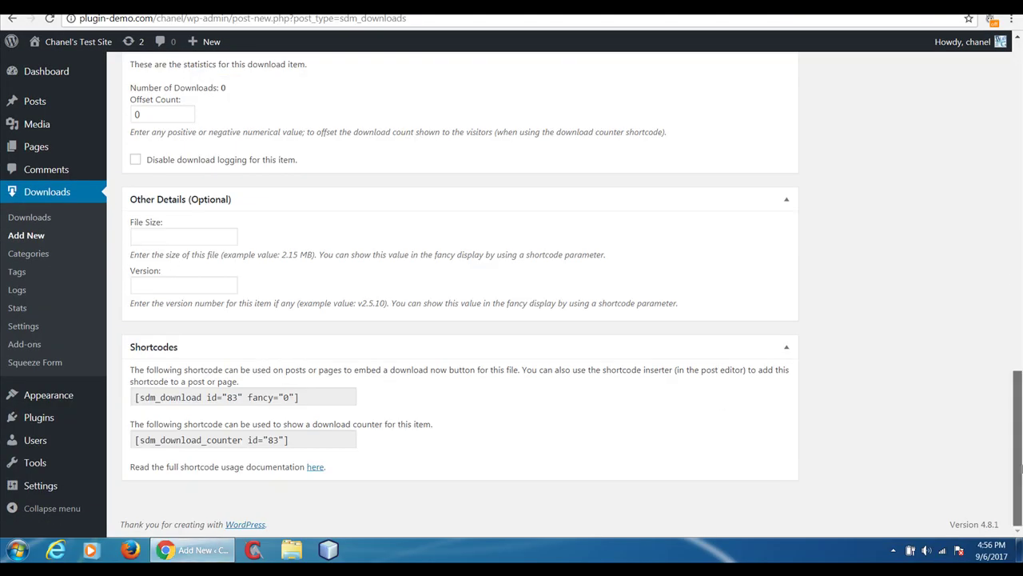
left_click_drag(1019, 468, 1001, 102)
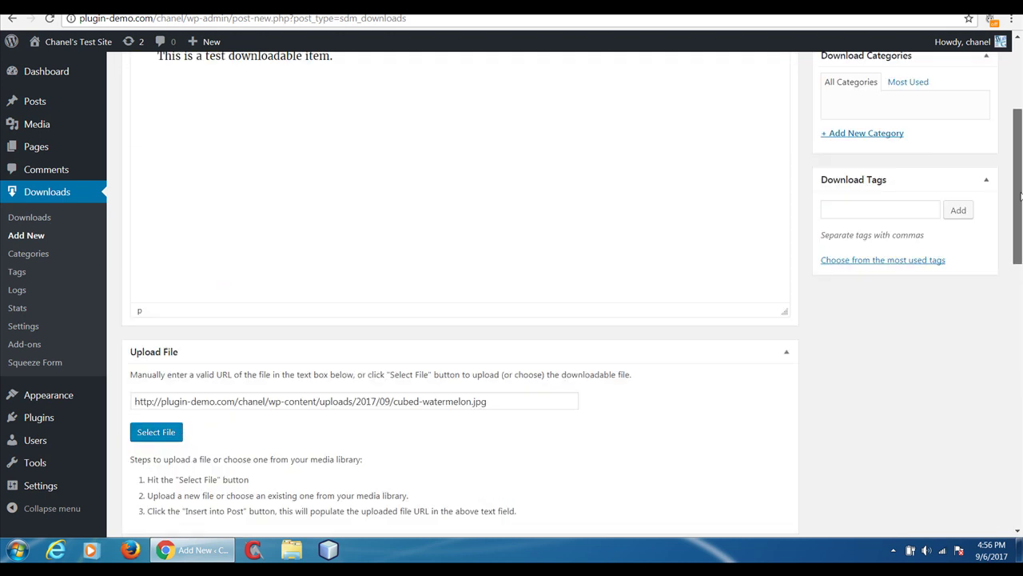
left_click(969, 232)
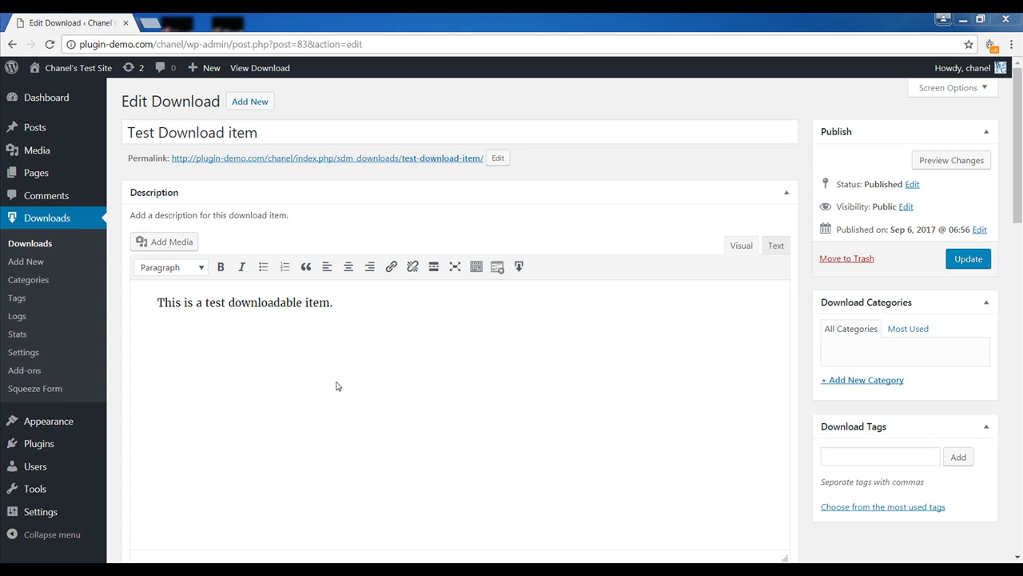
mouse_move(36, 173)
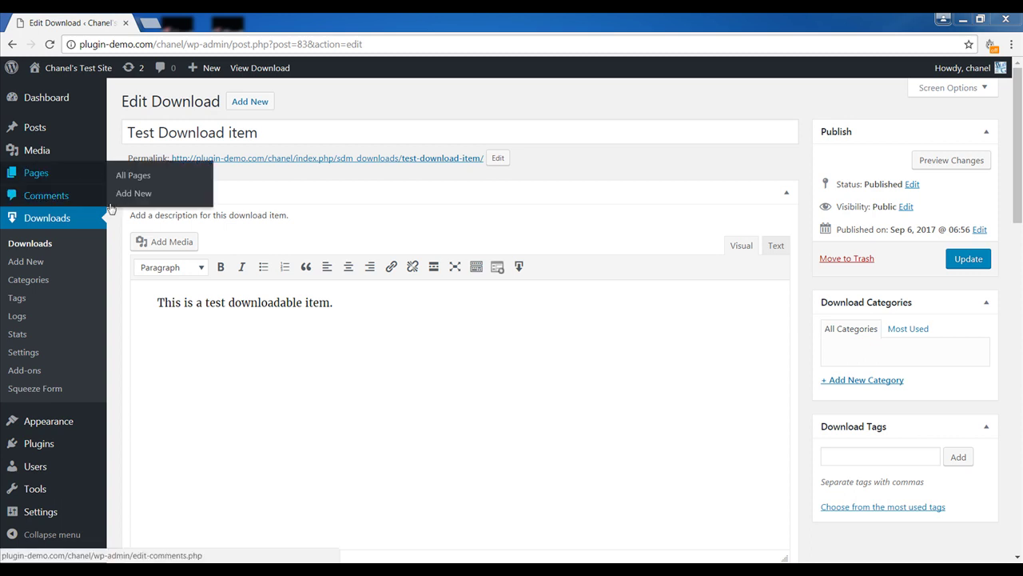
- Add a new page titled 'Recipe Download' with body text 'Test recipe download'
left_click(122, 194)
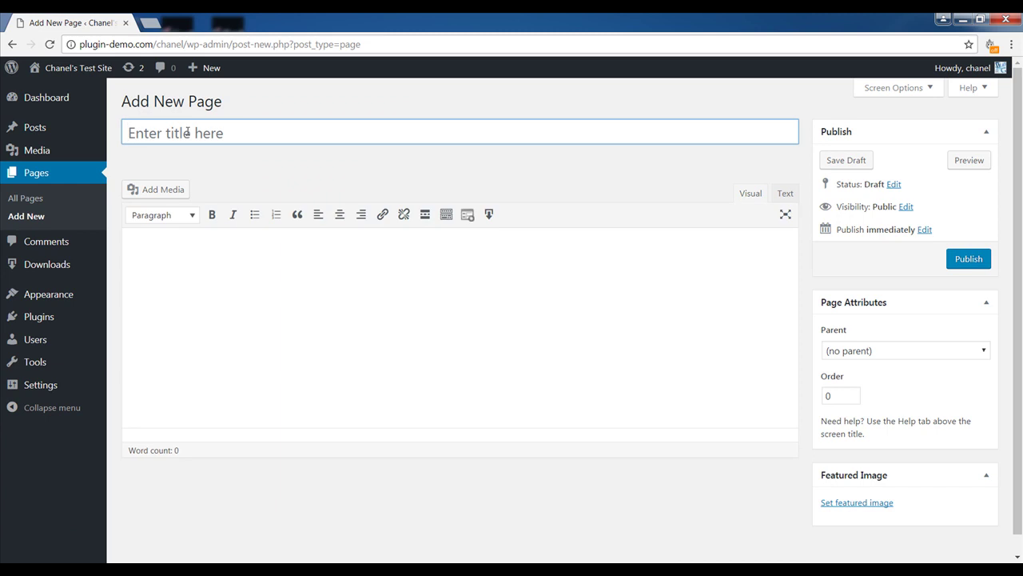
type("Recipe Download")
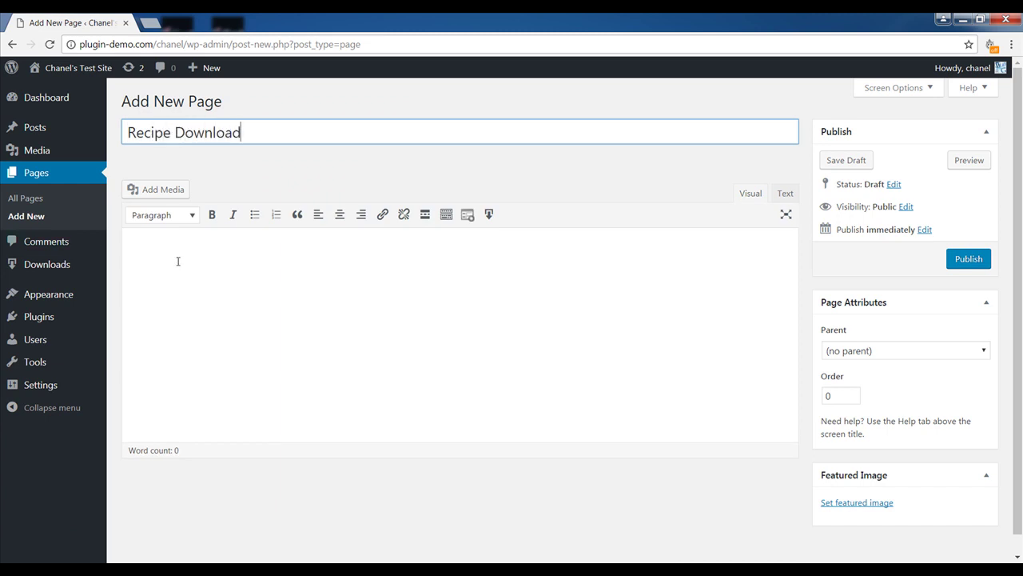
left_click(177, 261)
type("Test ")
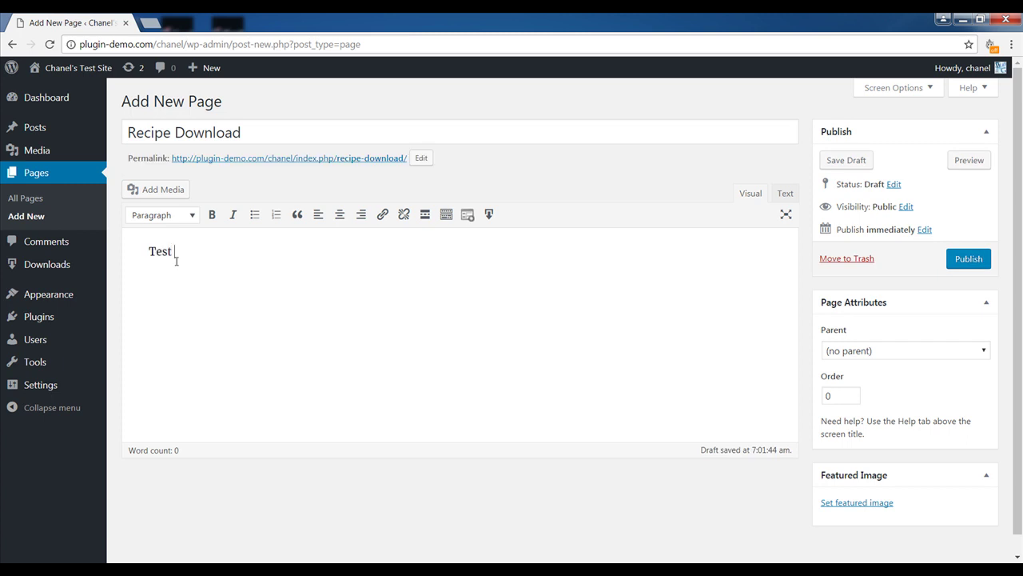
type("recipe download.")
- Insert an SDM squeeze form offering Test Download item with button text 'Download Recipe Here'
left_click(470, 215)
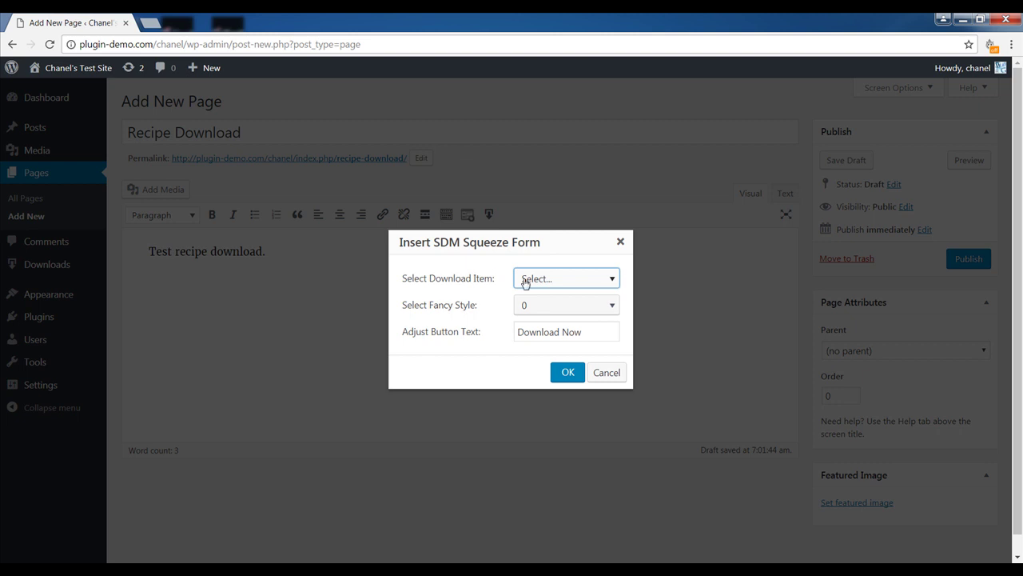
left_click(531, 279)
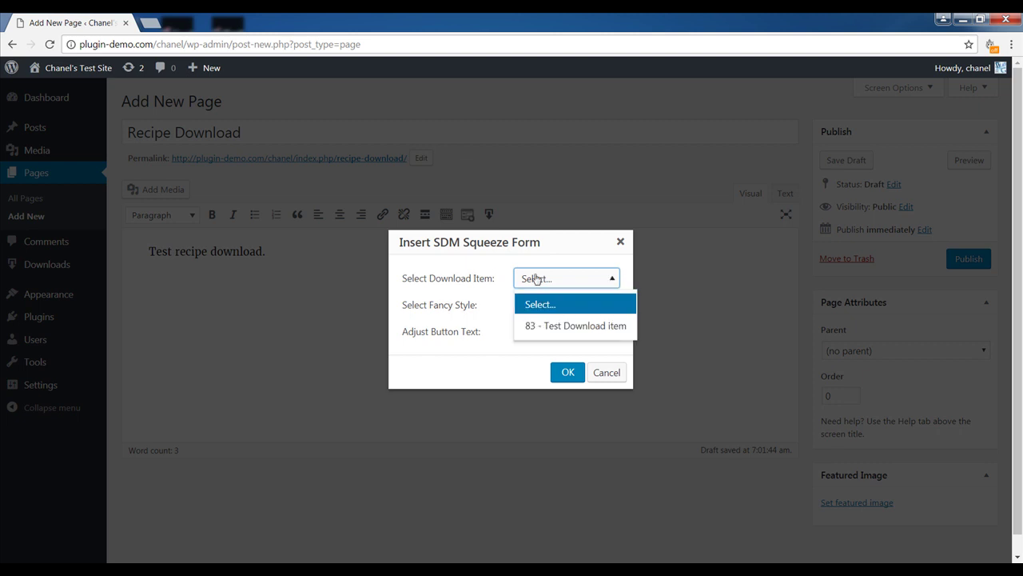
left_click(560, 326)
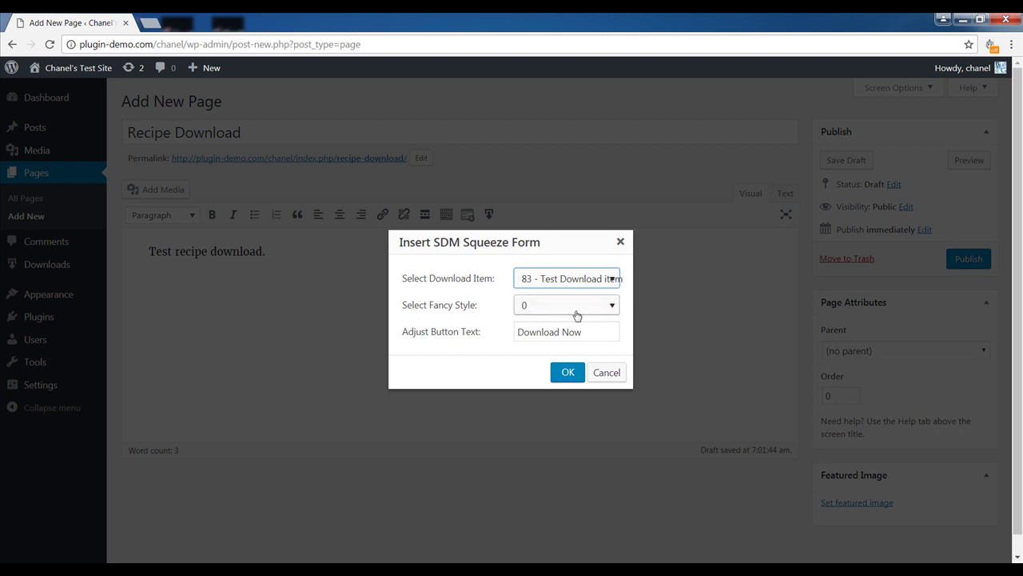
left_click_drag(590, 335, 468, 337)
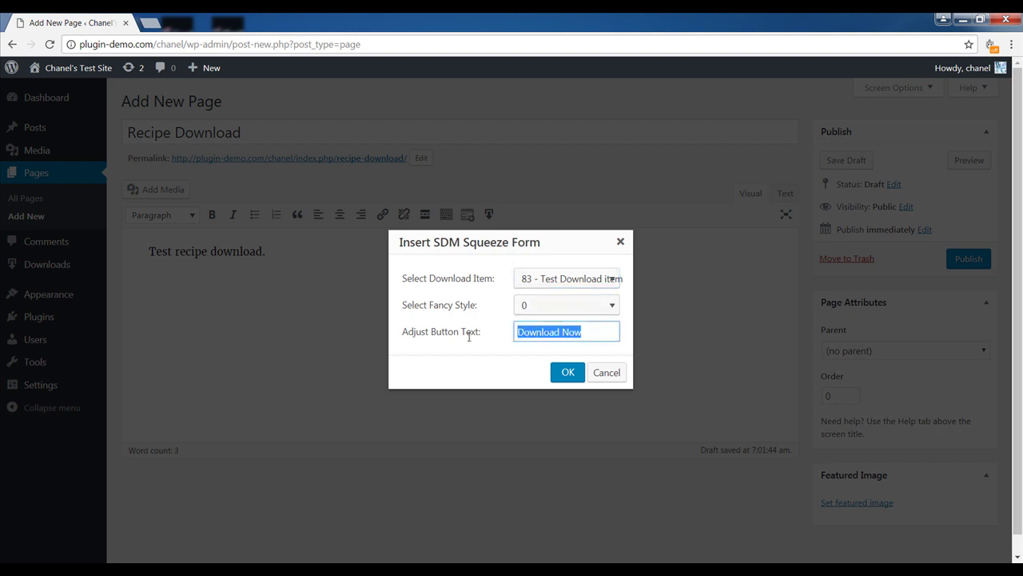
type("Download Recipe Here")
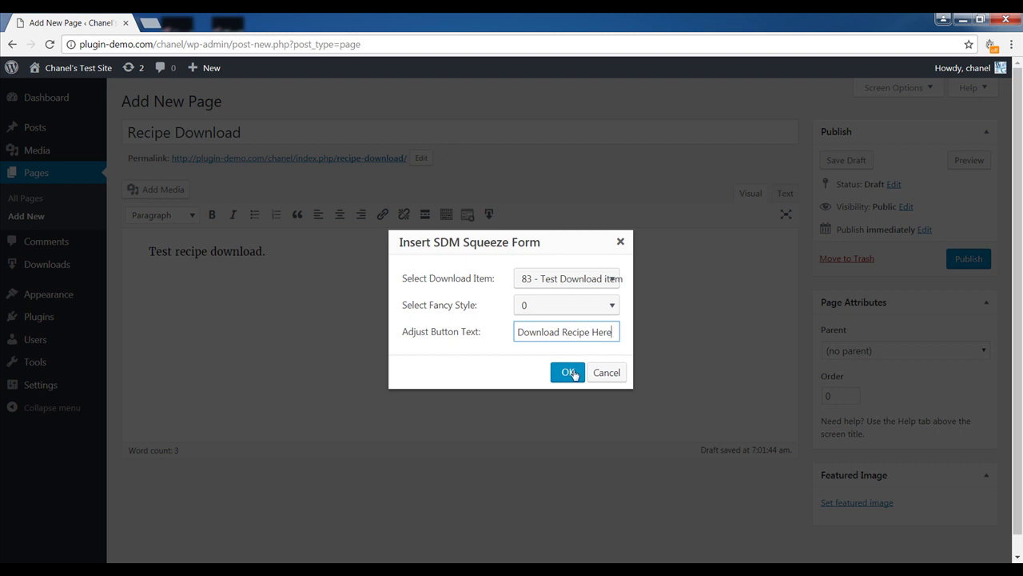
left_click(568, 373)
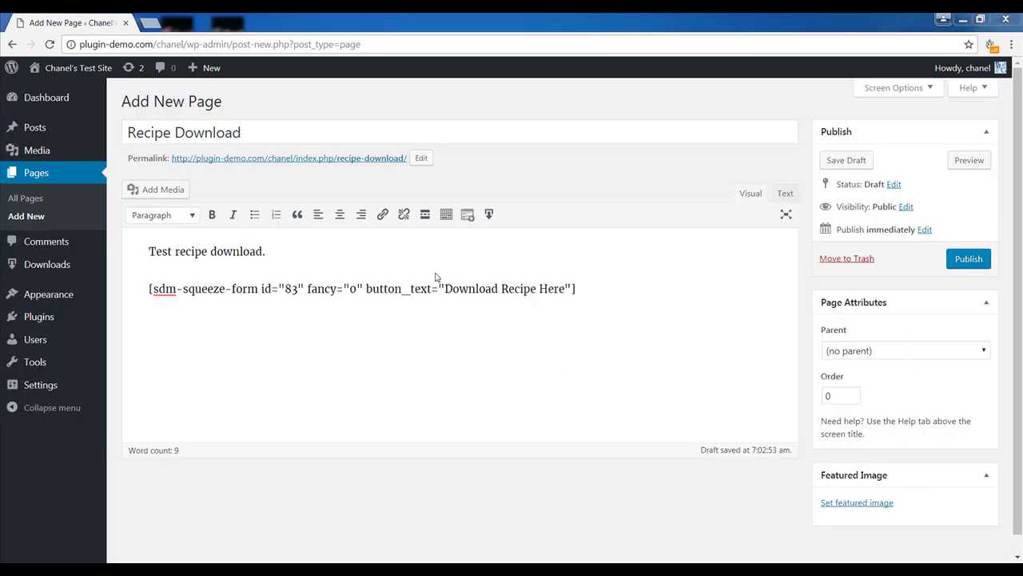
- Publish Recipe Download and view the live page's squeeze form in a new tab
left_click(954, 261)
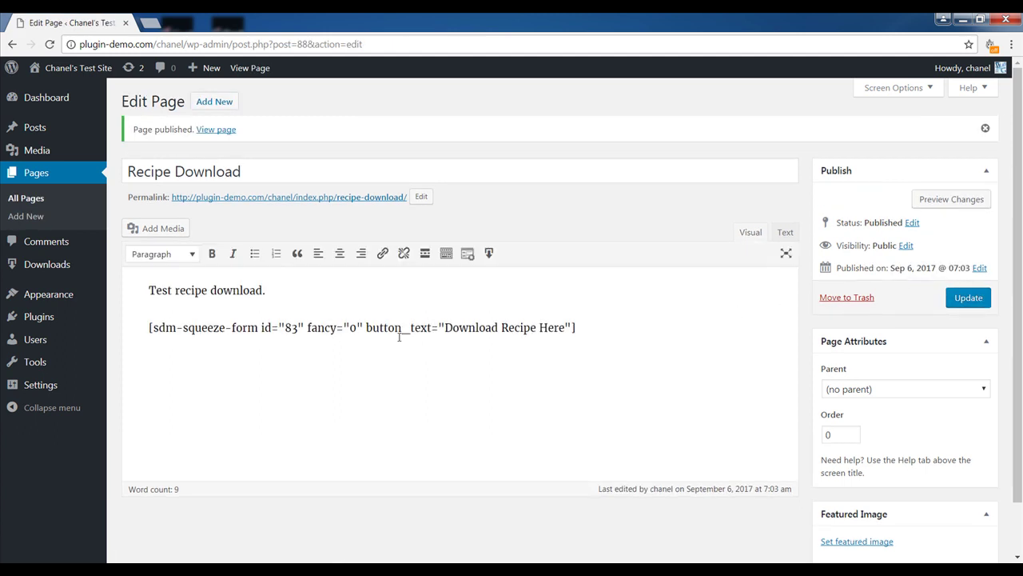
right_click(364, 198)
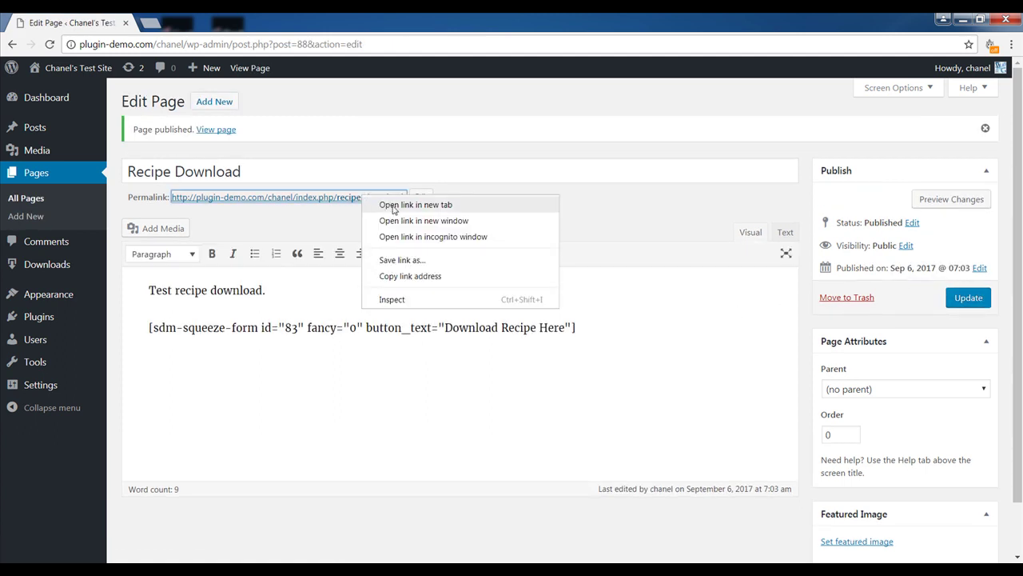
left_click(394, 205)
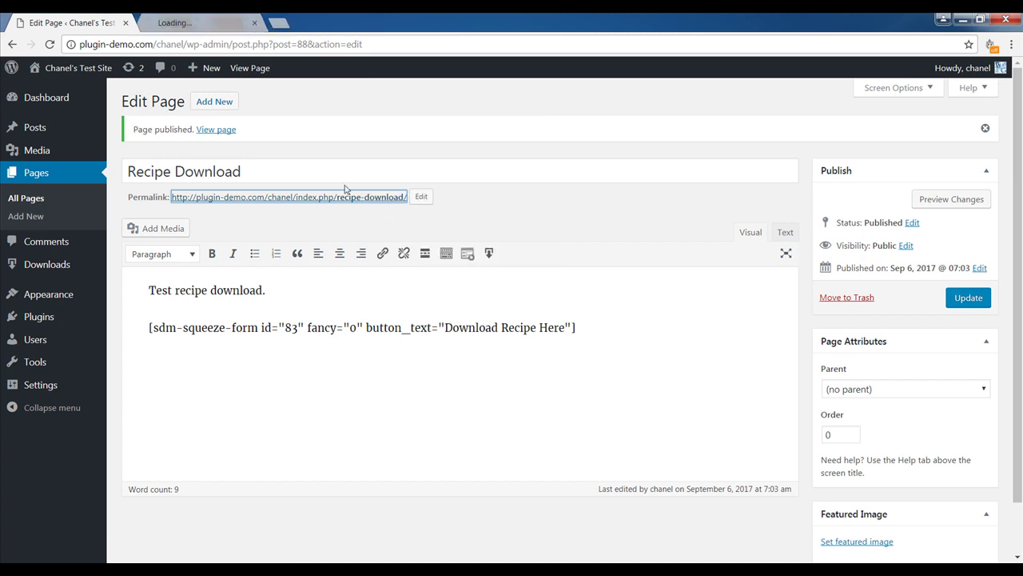
left_click(206, 22)
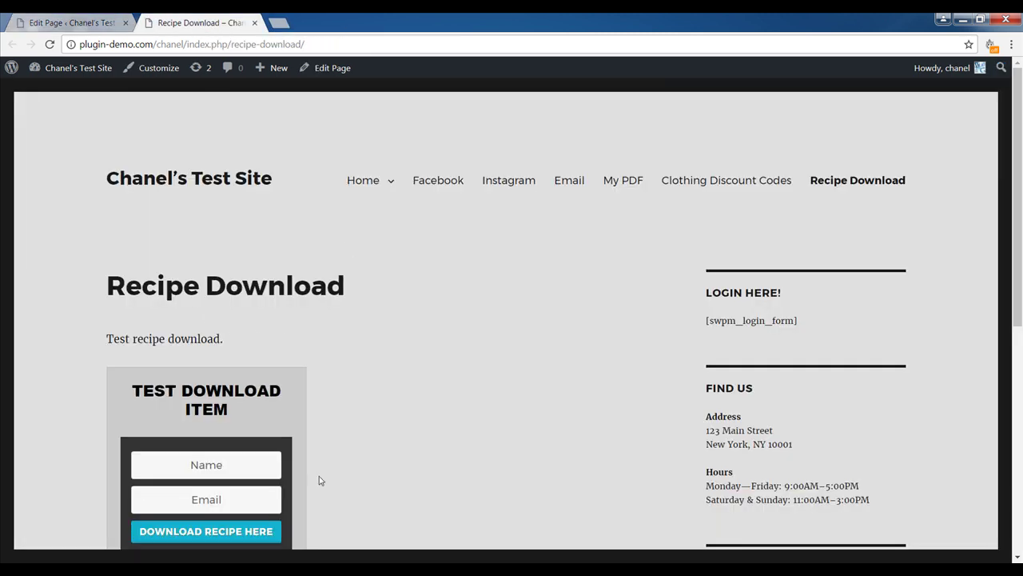
scroll(213, 426, "down", 1)
scroll(213, 426, "down", 2)
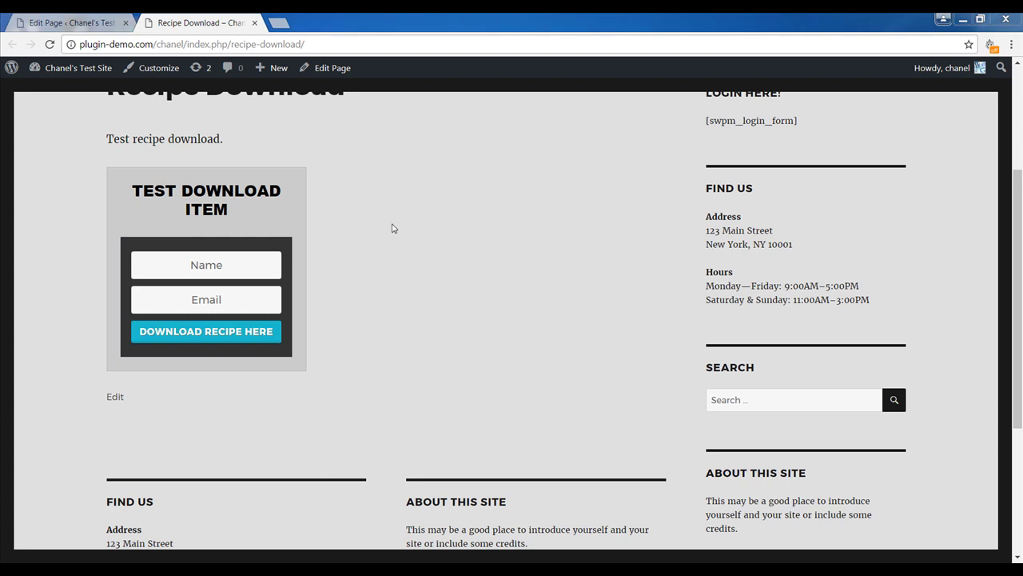
- Back in the page editor, delete the existing squeeze form shortcode
left_click(88, 19)
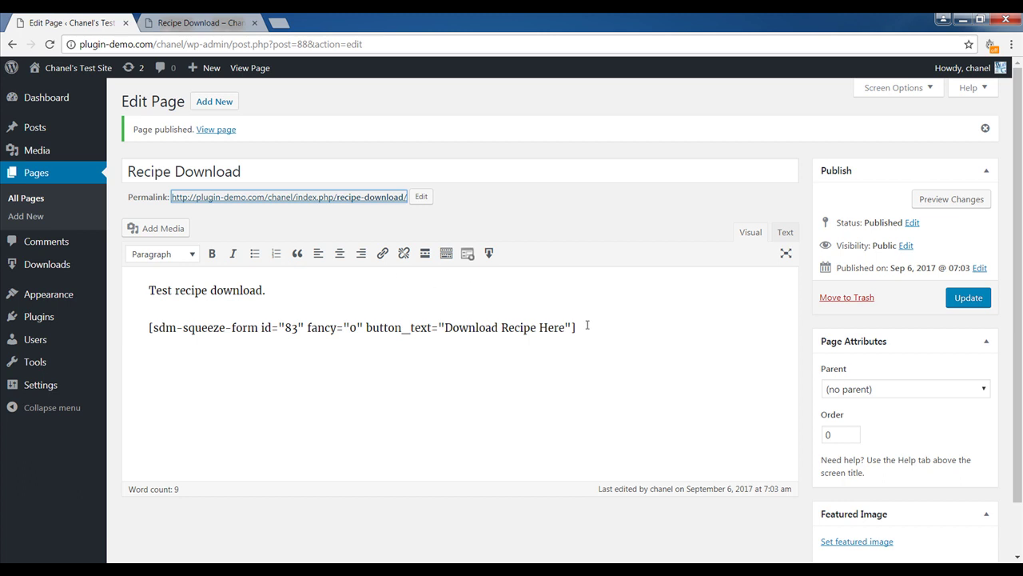
left_click_drag(571, 327, 115, 337)
key("Delete")
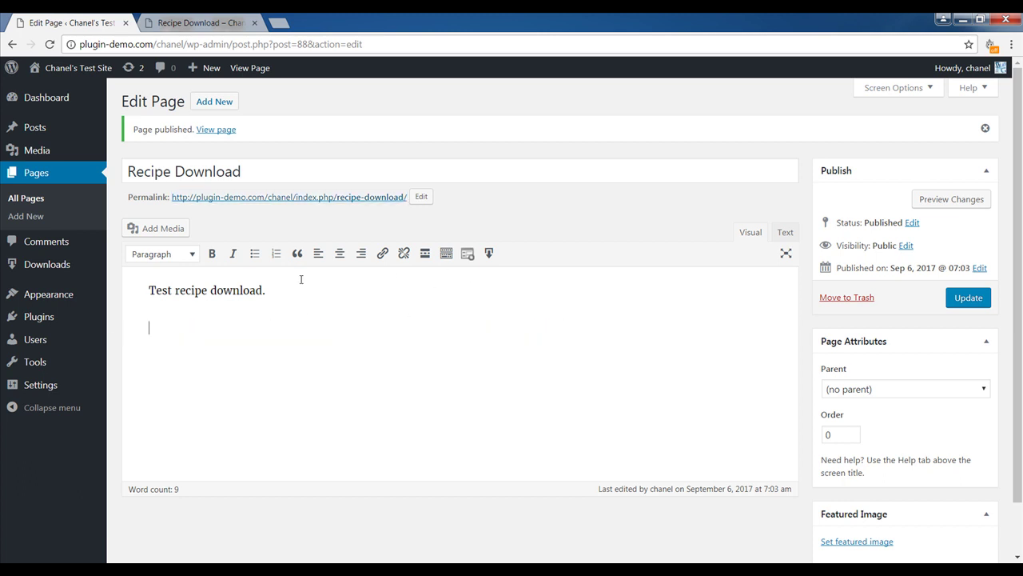
- Insert a Fancy Style 1 squeeze form for Test Download item and update the page
left_click(467, 254)
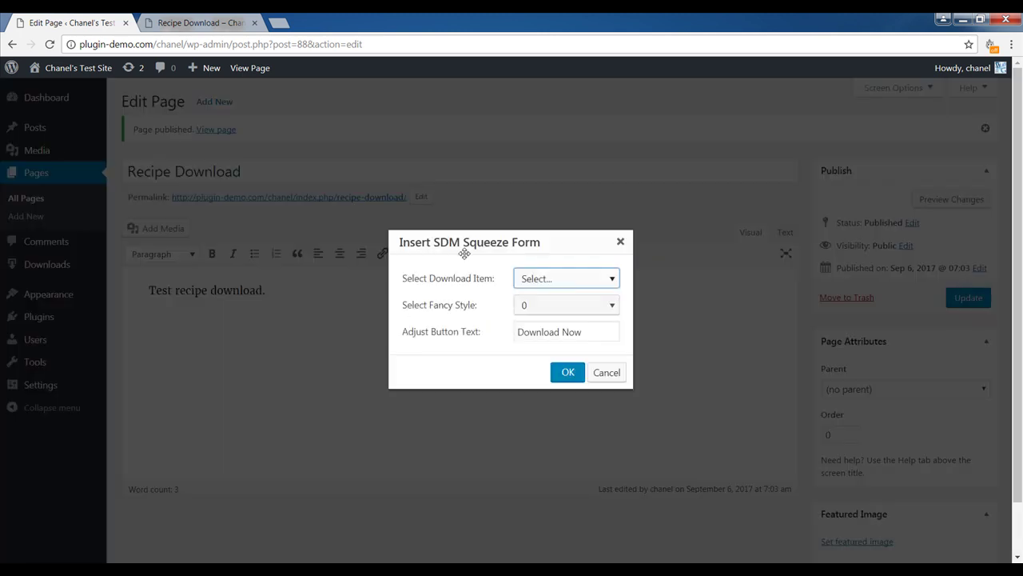
left_click(545, 290)
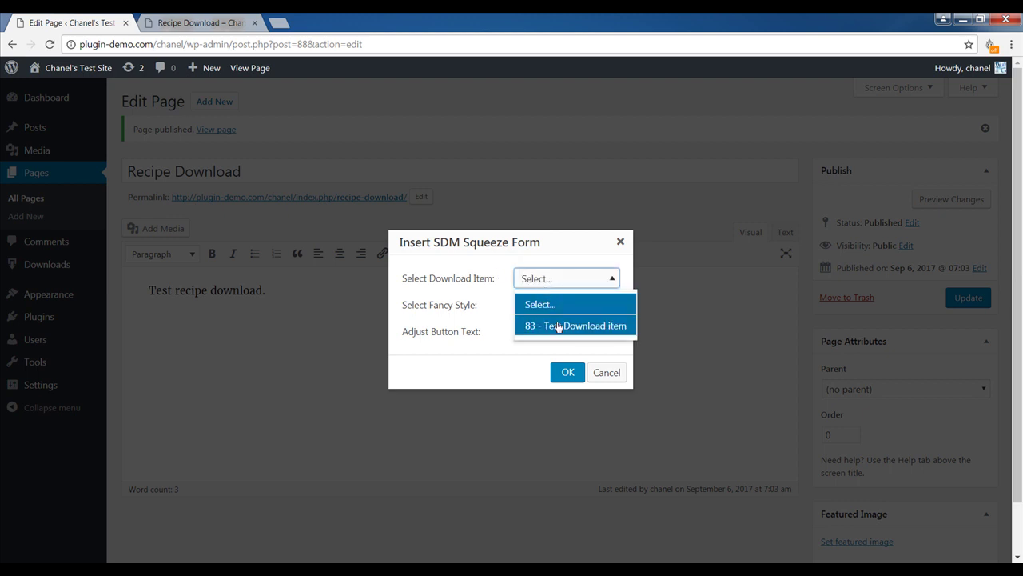
left_click(557, 323)
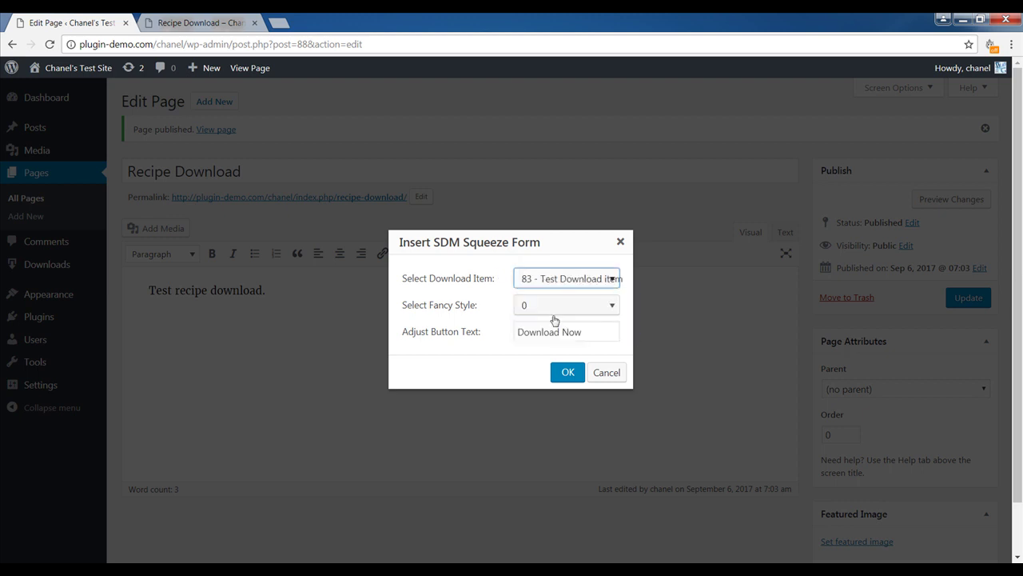
left_click(534, 311)
left_click(529, 354)
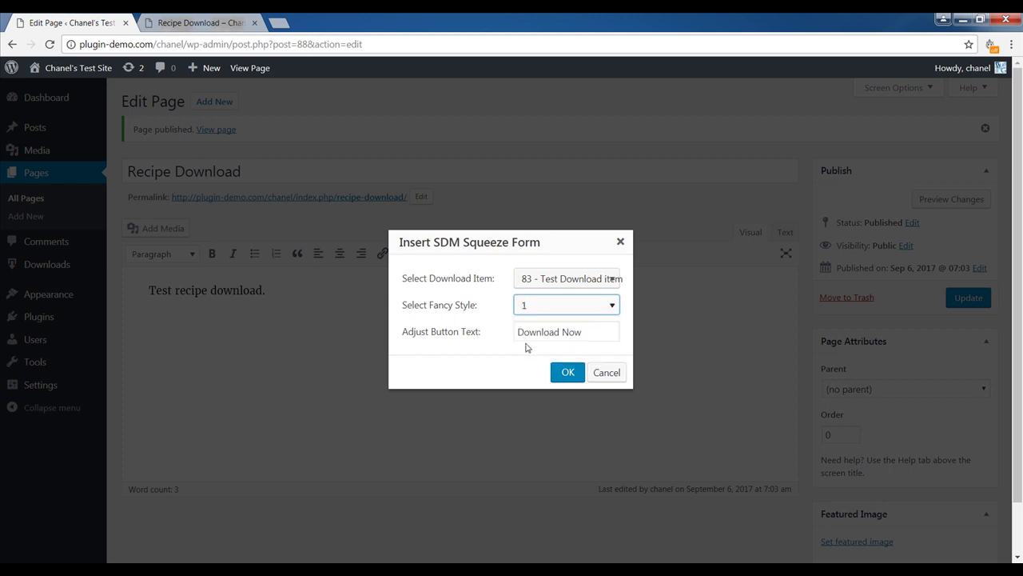
left_click(580, 334)
type("Recipe Here")
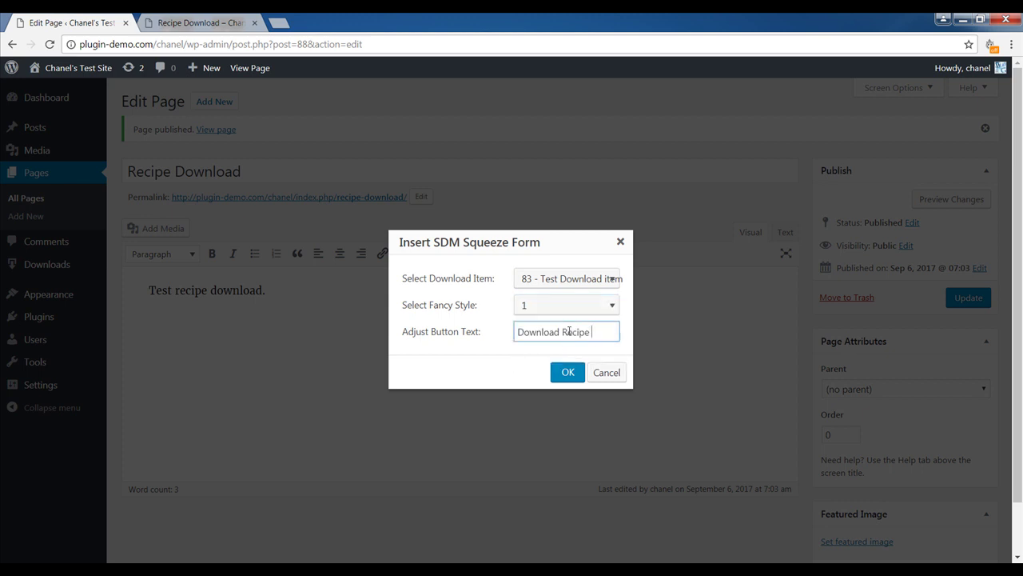
left_click(569, 371)
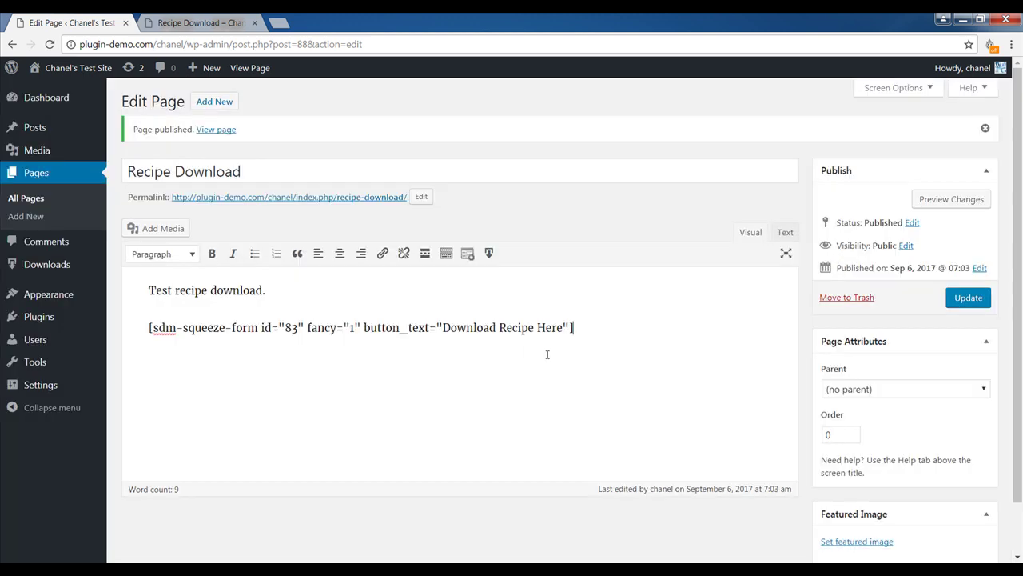
left_click(962, 302)
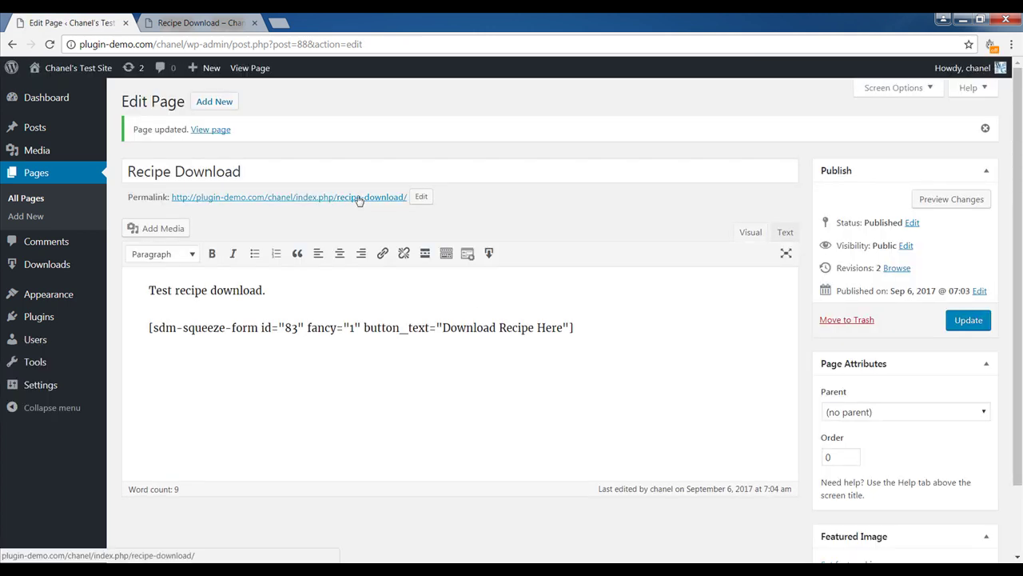
- Open the live Recipe Download page in a new tab to view the fancy-style download card
right_click(359, 200)
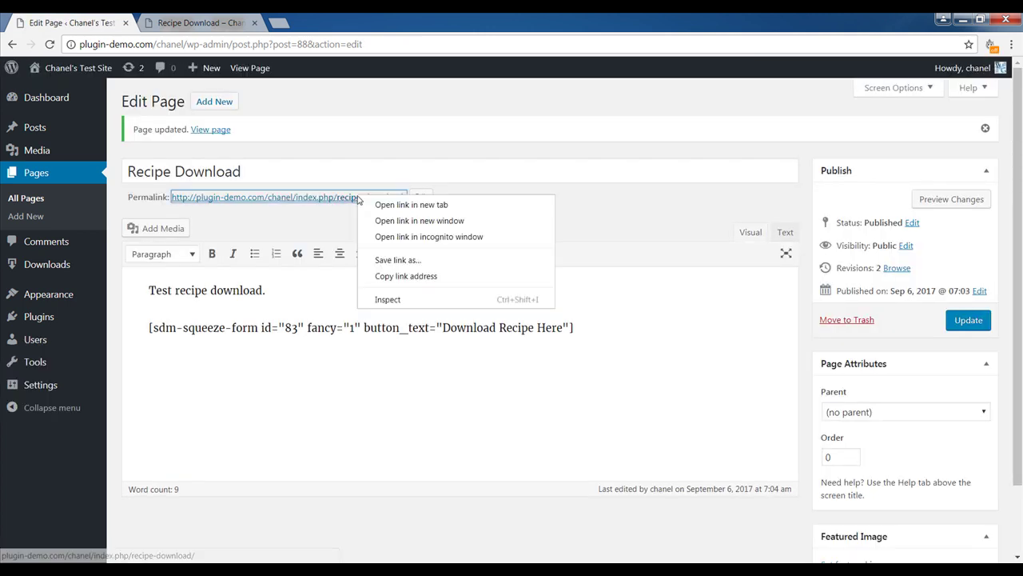
left_click(432, 205)
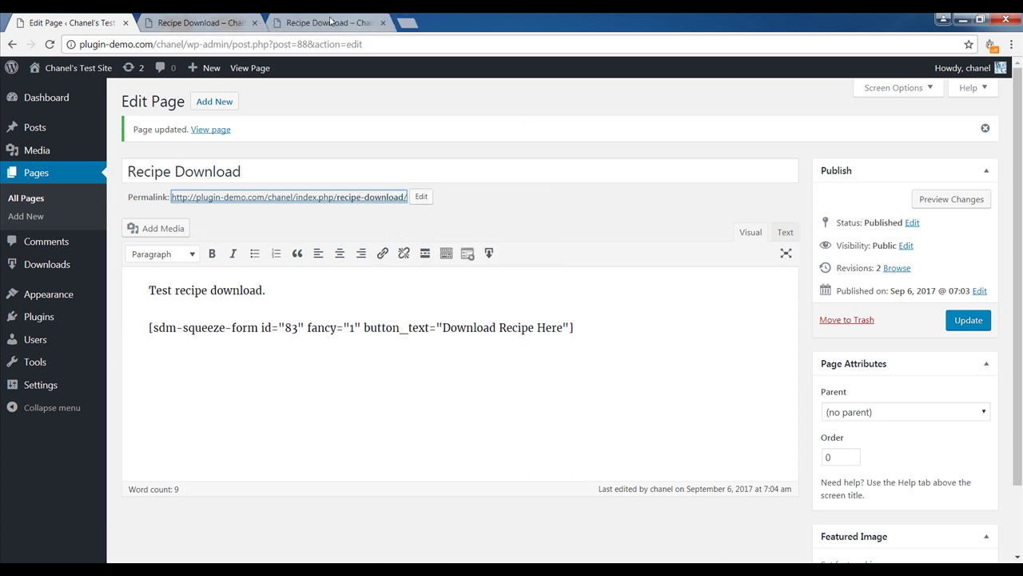
left_click(320, 22)
scroll(258, 303, "down", 3)
scroll(276, 361, "down", 2)
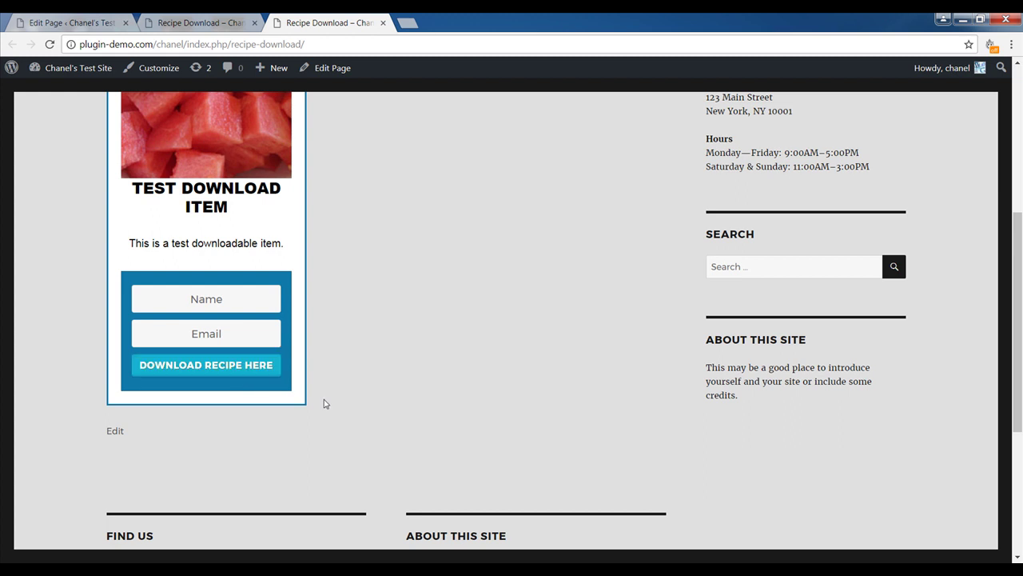
scroll(370, 377, "up", 1)
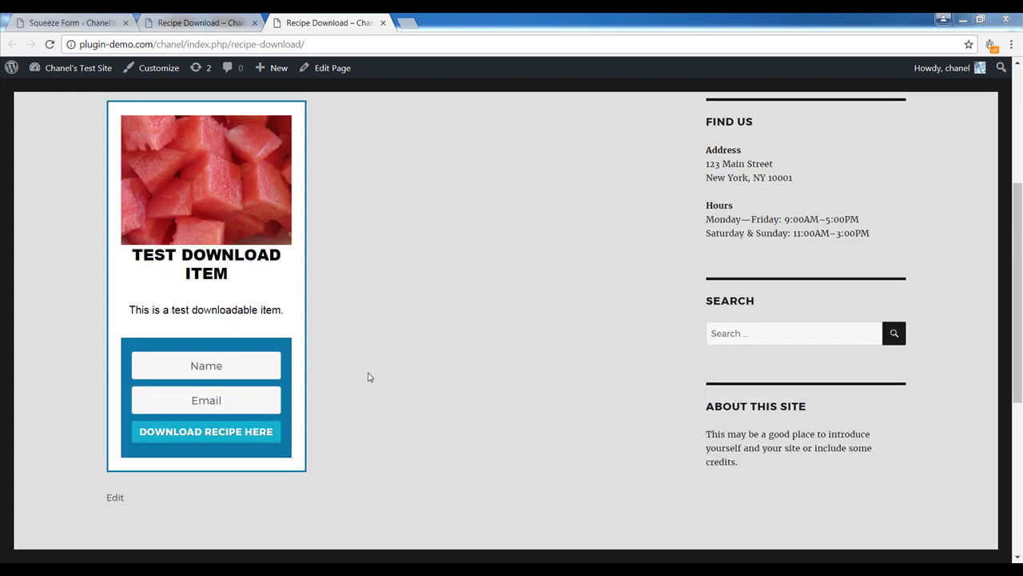
left_click(78, 24)
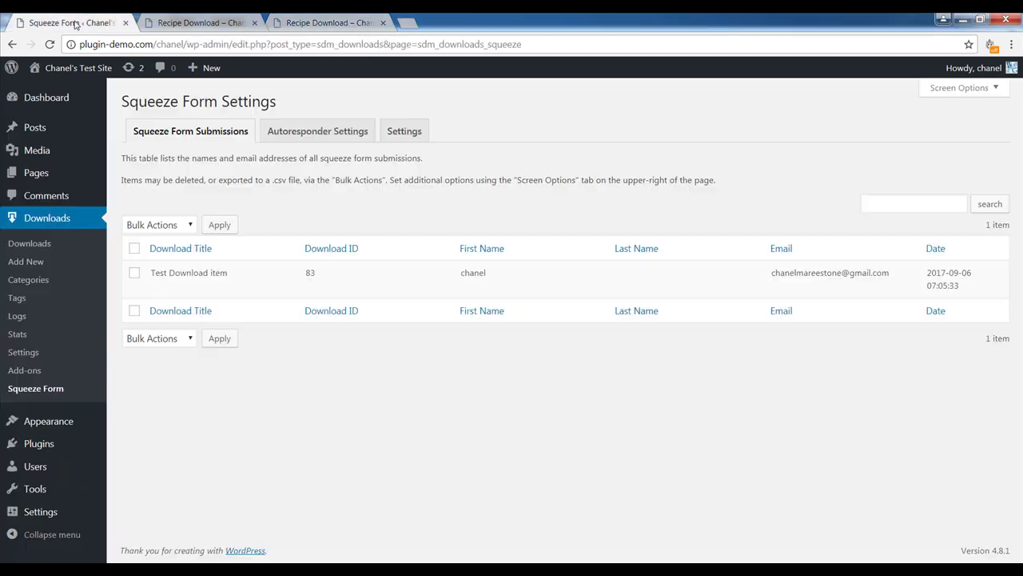
left_click(39, 388)
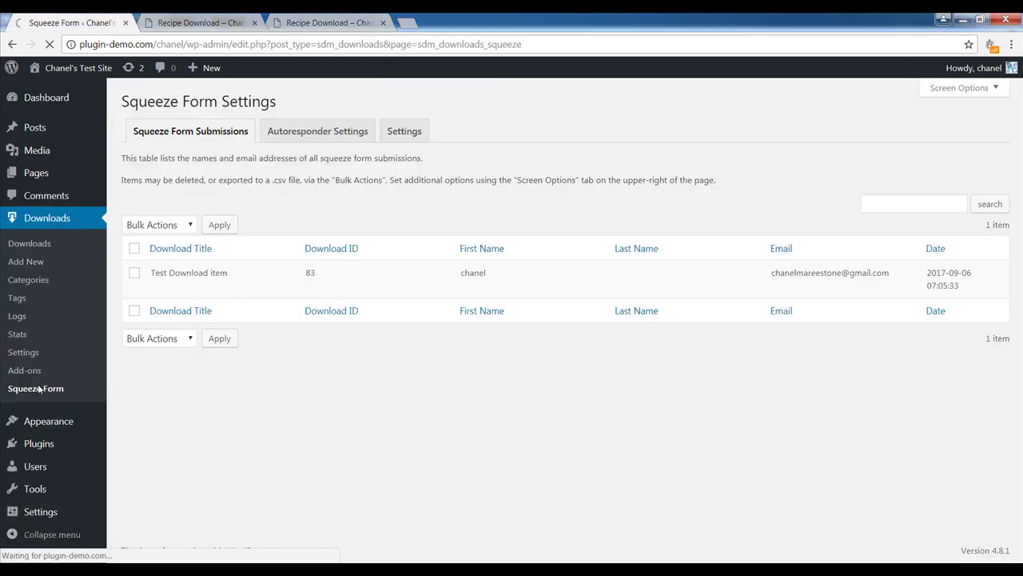